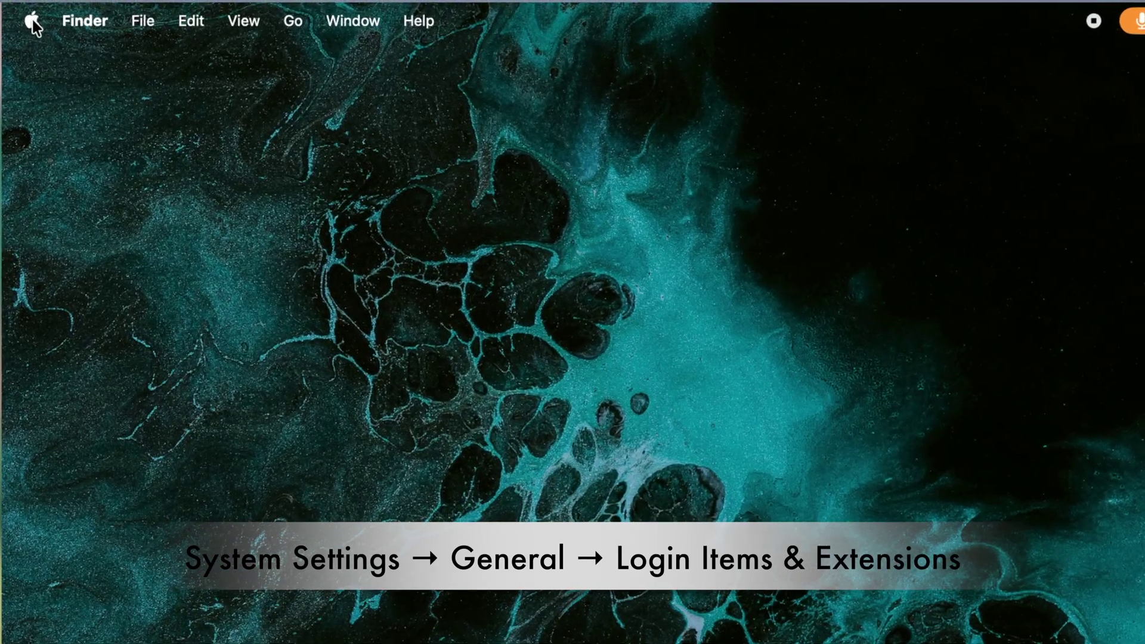
Open System Settings and switch off Microsoft AutoUpdate's App Background Activity in Login Items & Extensions.
click(45, 19)
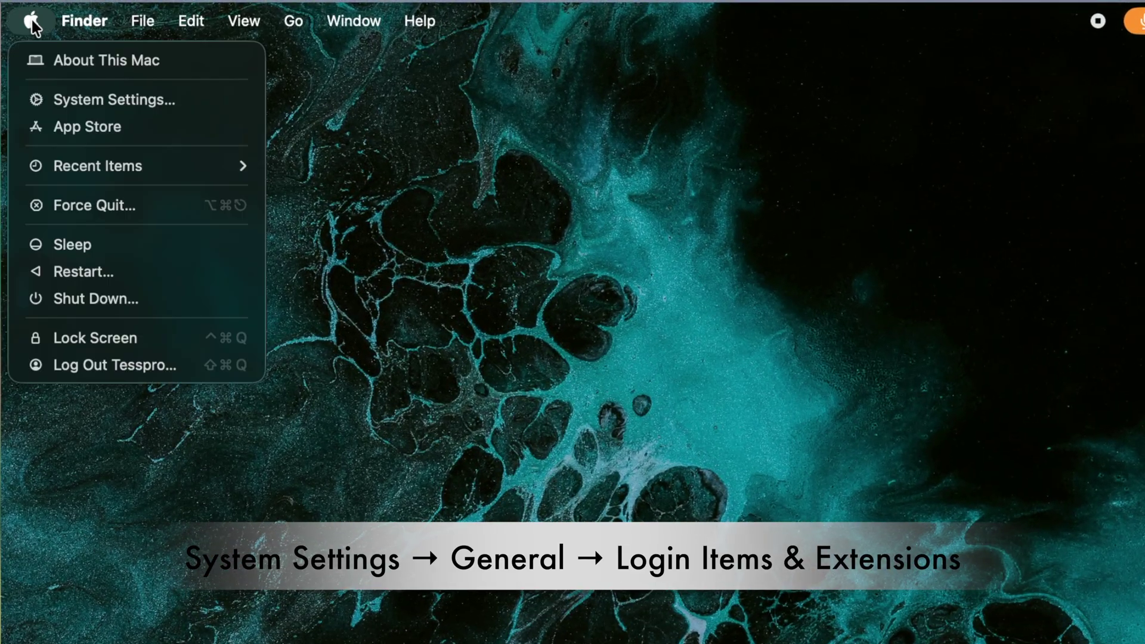
click(82, 102)
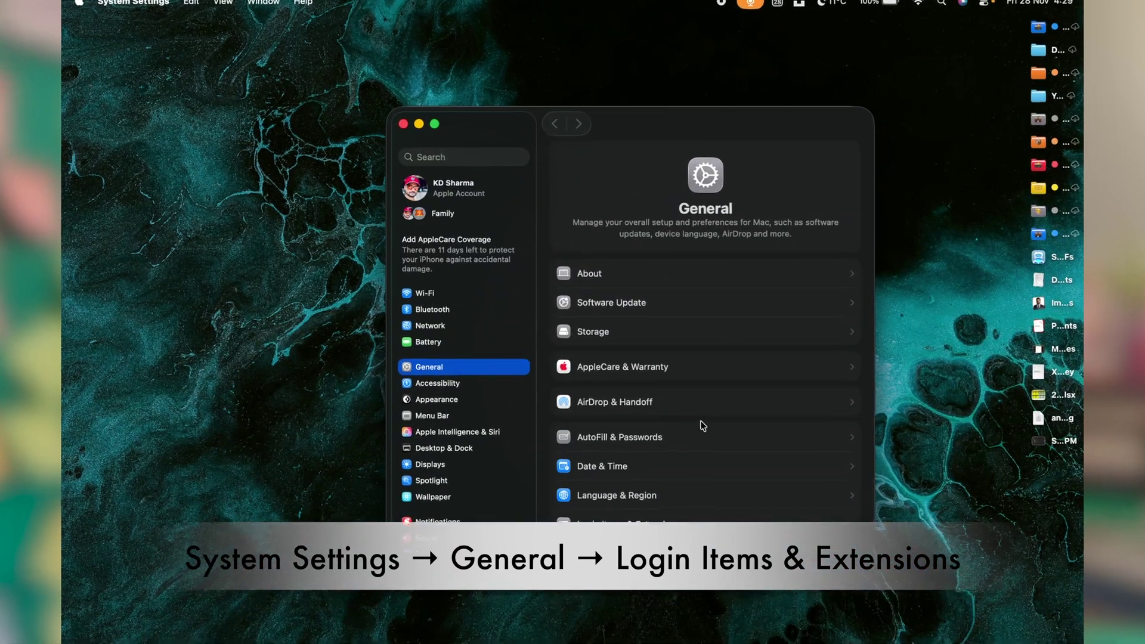
scroll(703, 425, down, 5)
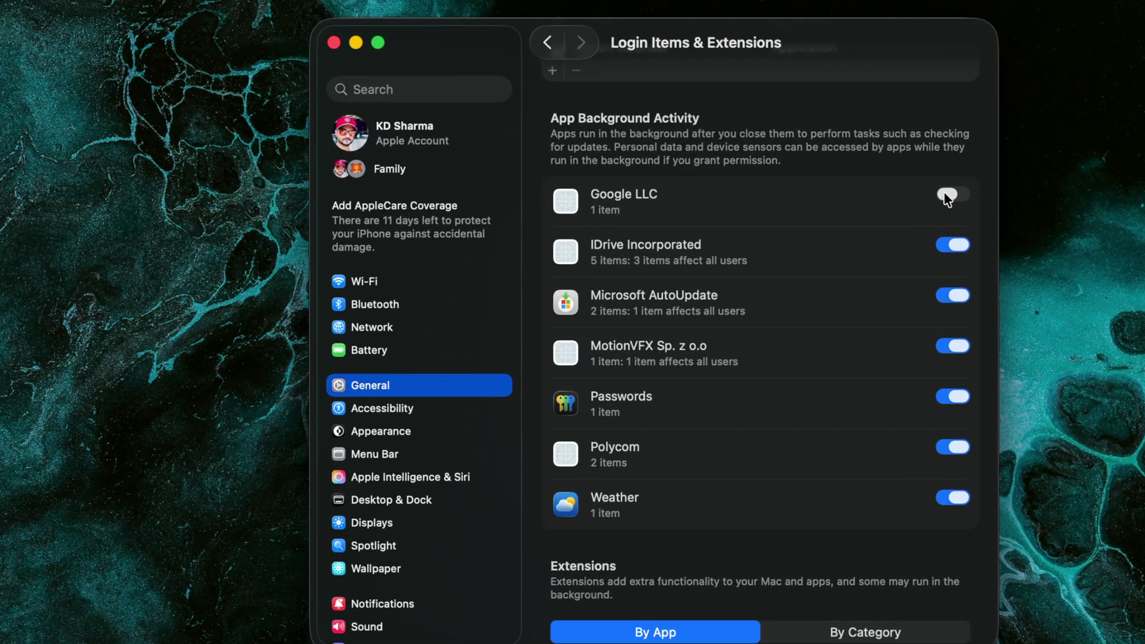
click(953, 295)
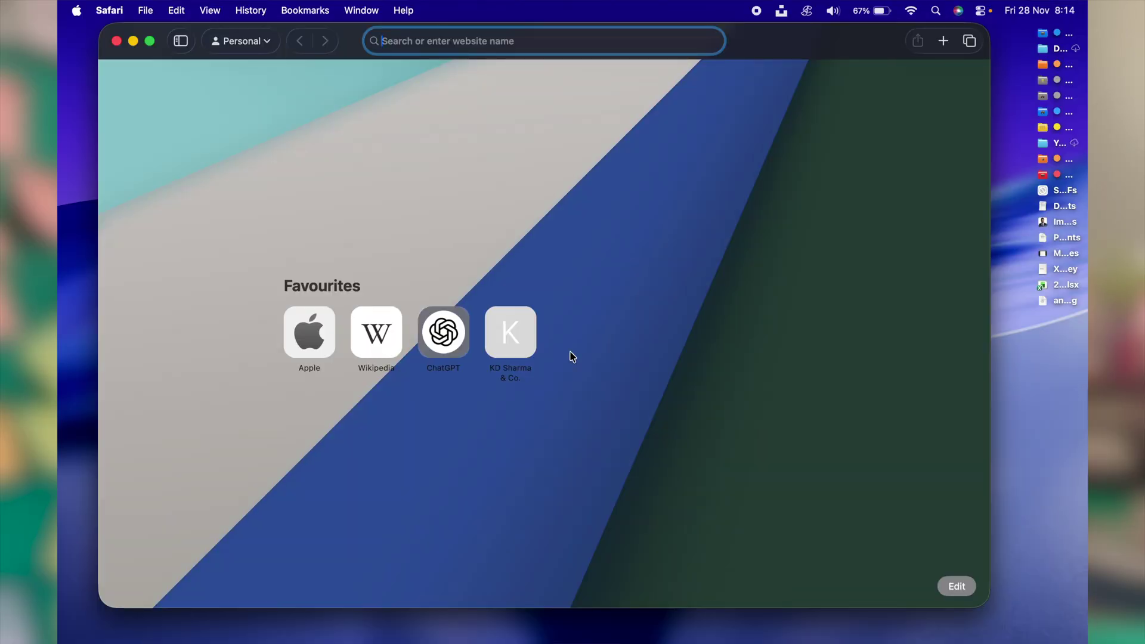
Open Safari Settings on the Search tab, where Preload Top Hit is listed.
click(241, 42)
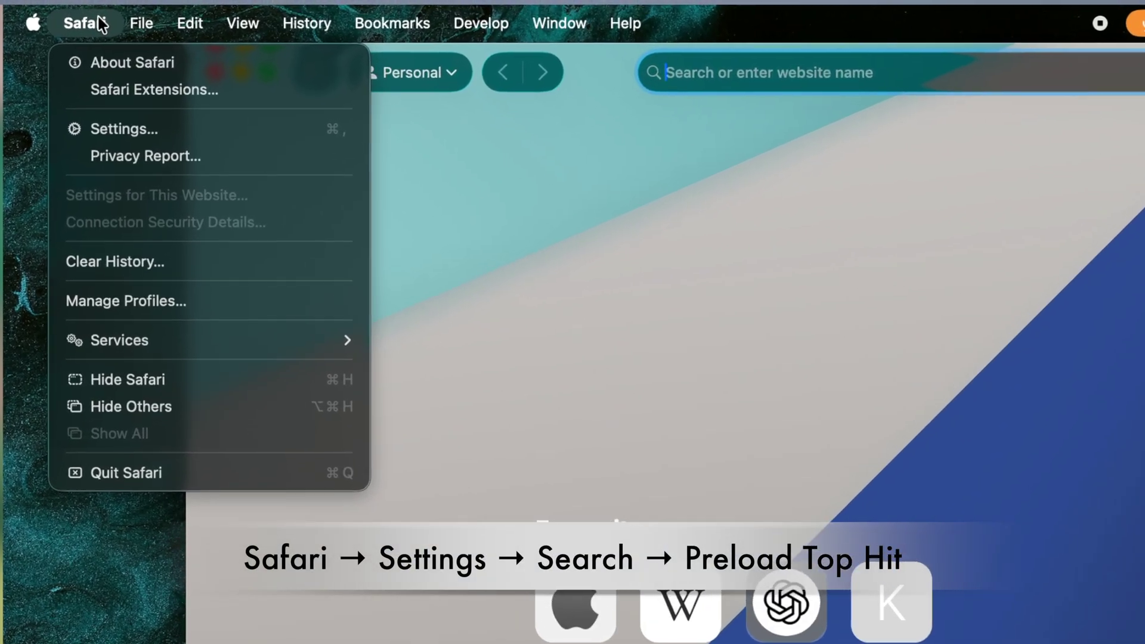
click(119, 131)
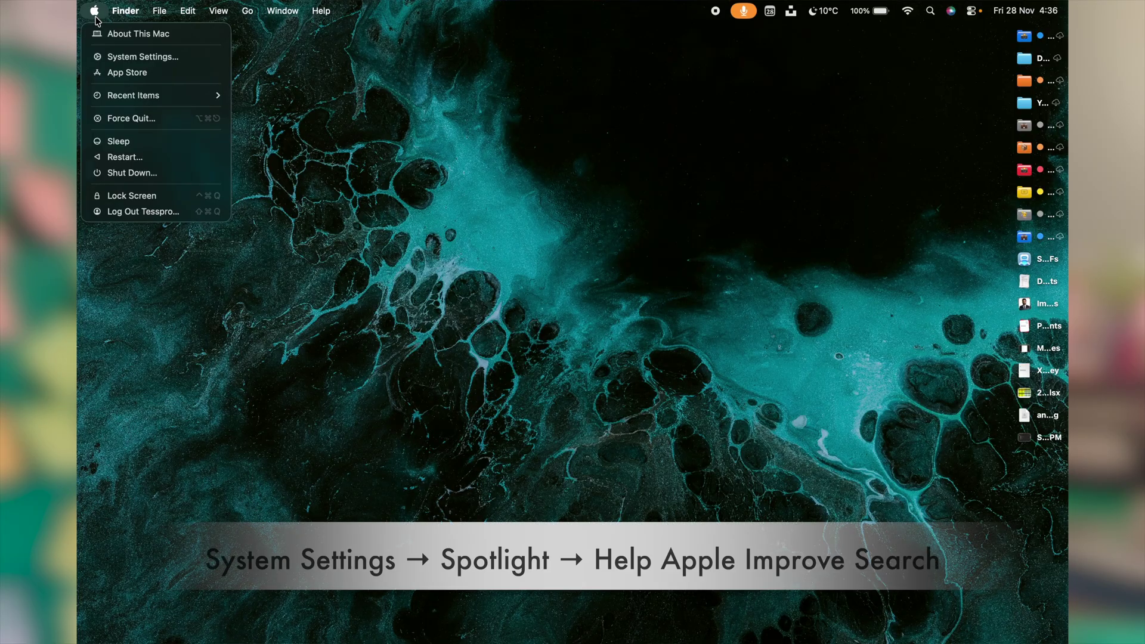
Open System Settings and scroll toward Spotlight's Help Apple Improve Search setting.
click(121, 57)
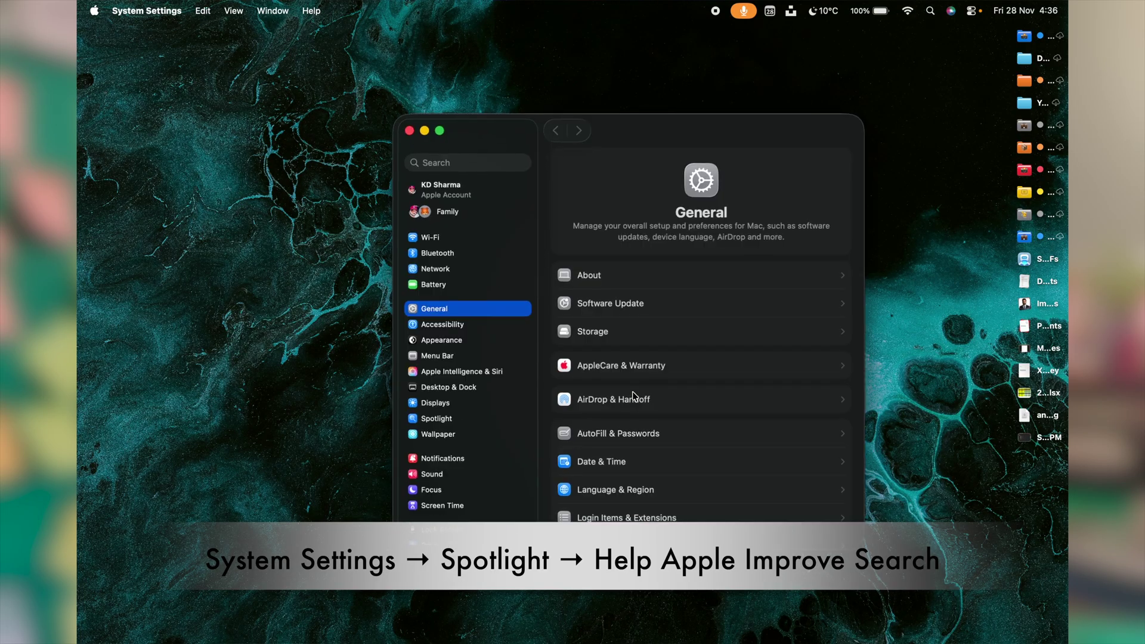
scroll(491, 442, down, 4)
scroll(491, 441, down, 1)
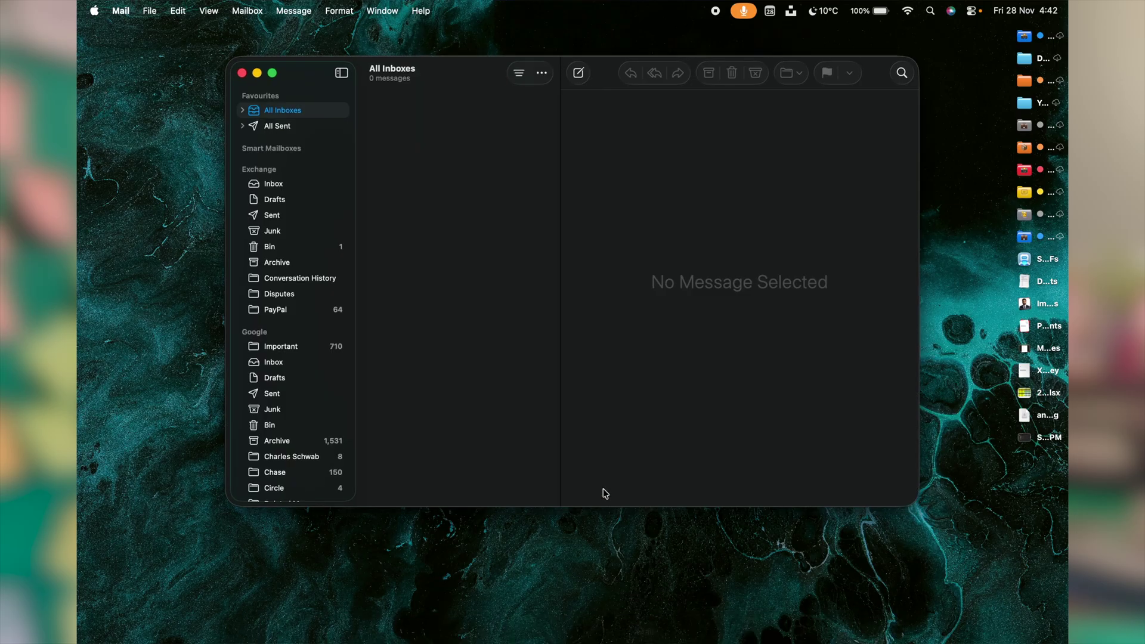
In Mail Settings' General tab, set Check for new messages to Every 15 minutes.
click(117, 10)
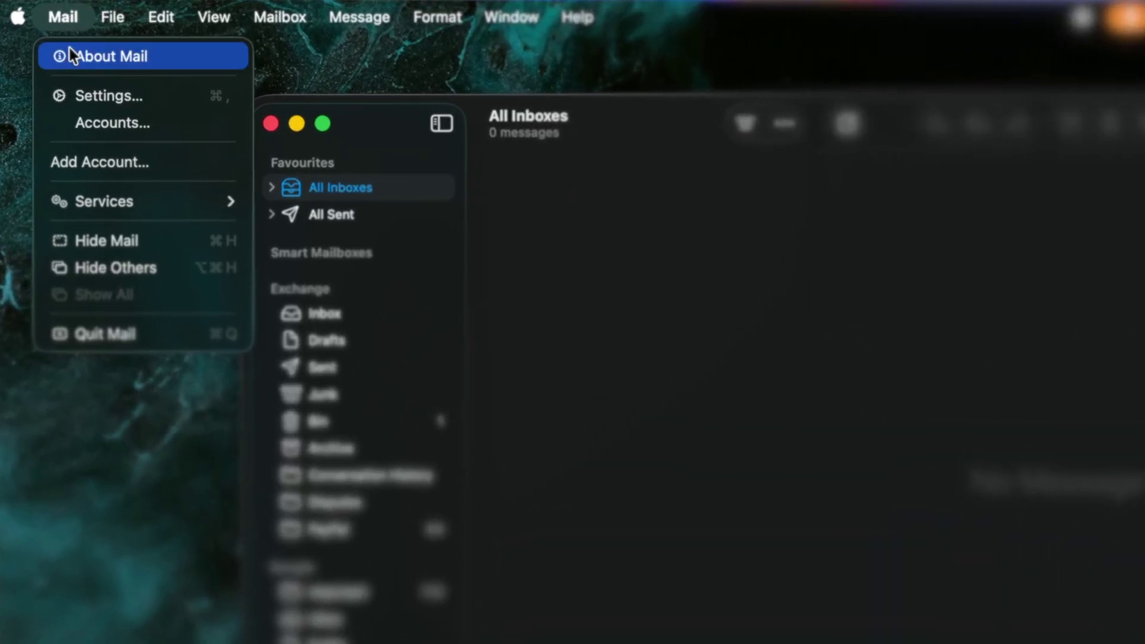
click(96, 91)
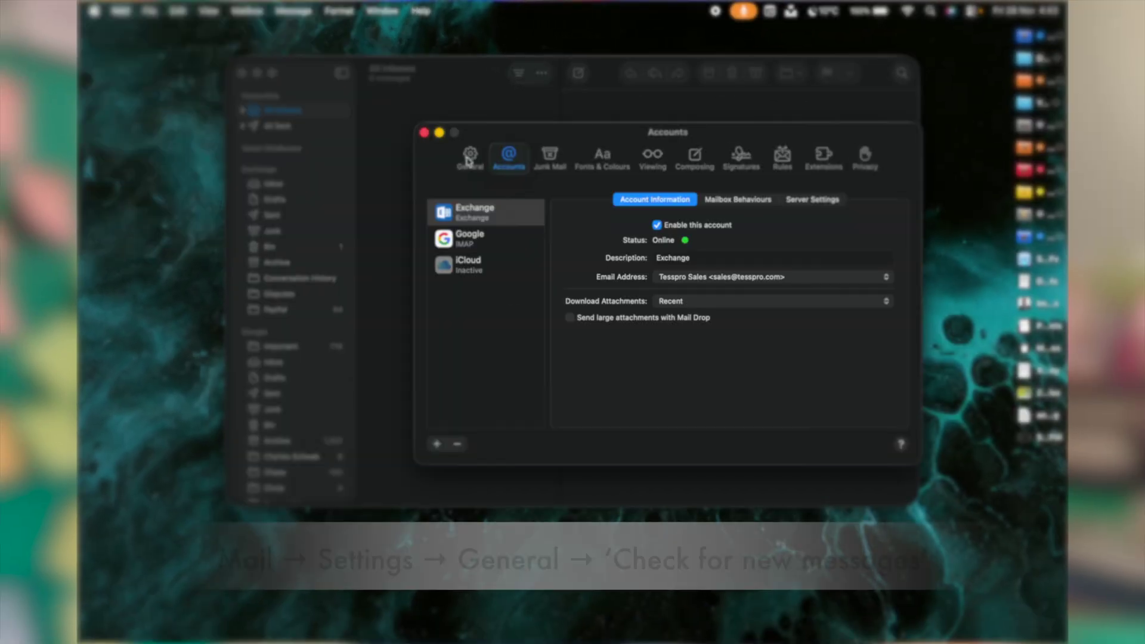
click(469, 158)
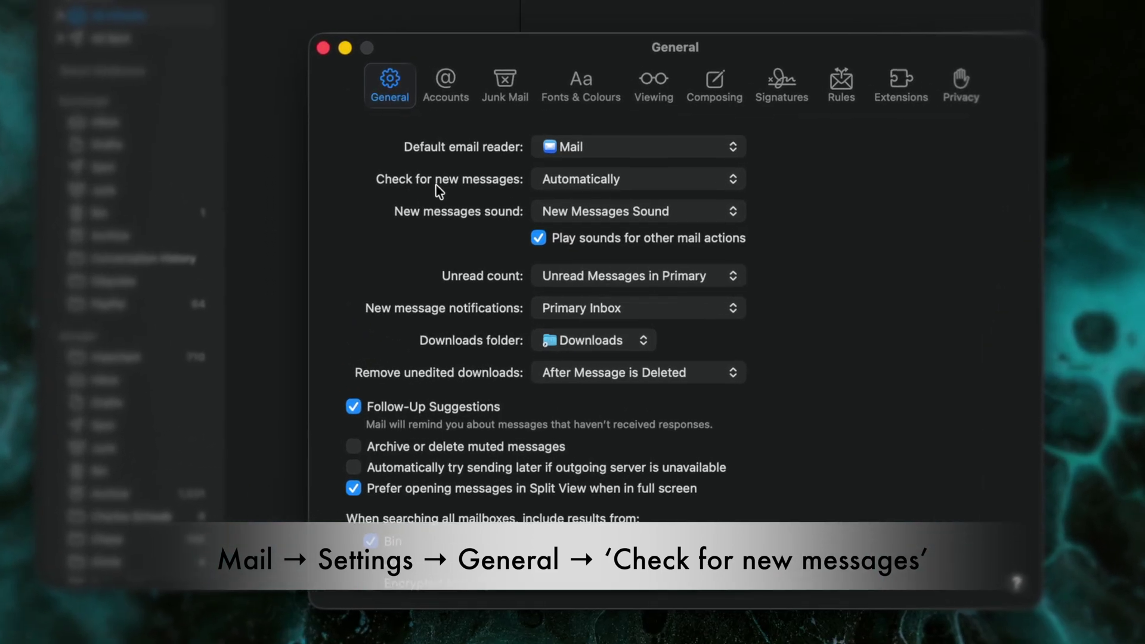
click(650, 185)
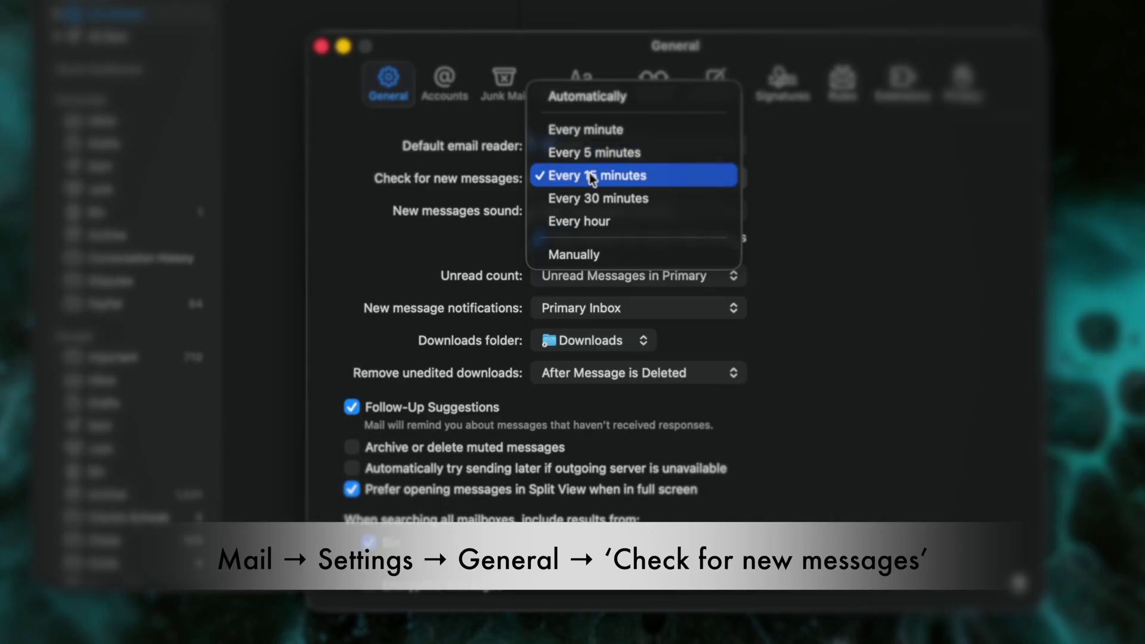
click(590, 175)
click(606, 172)
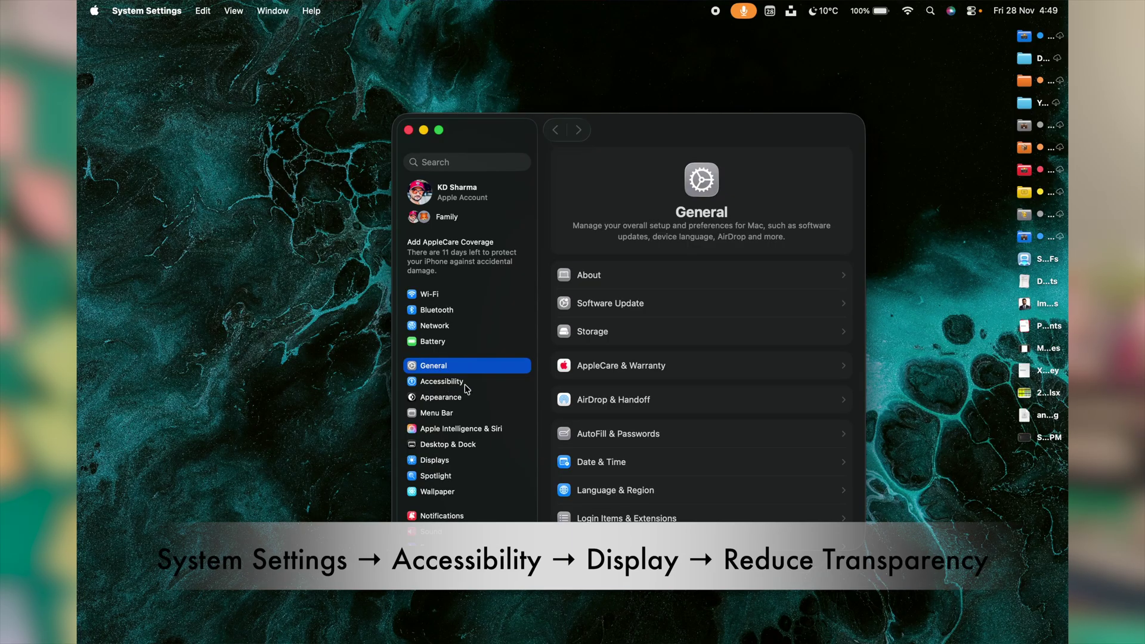
Show Accessibility's Display options, including Reduce transparency.
click(621, 327)
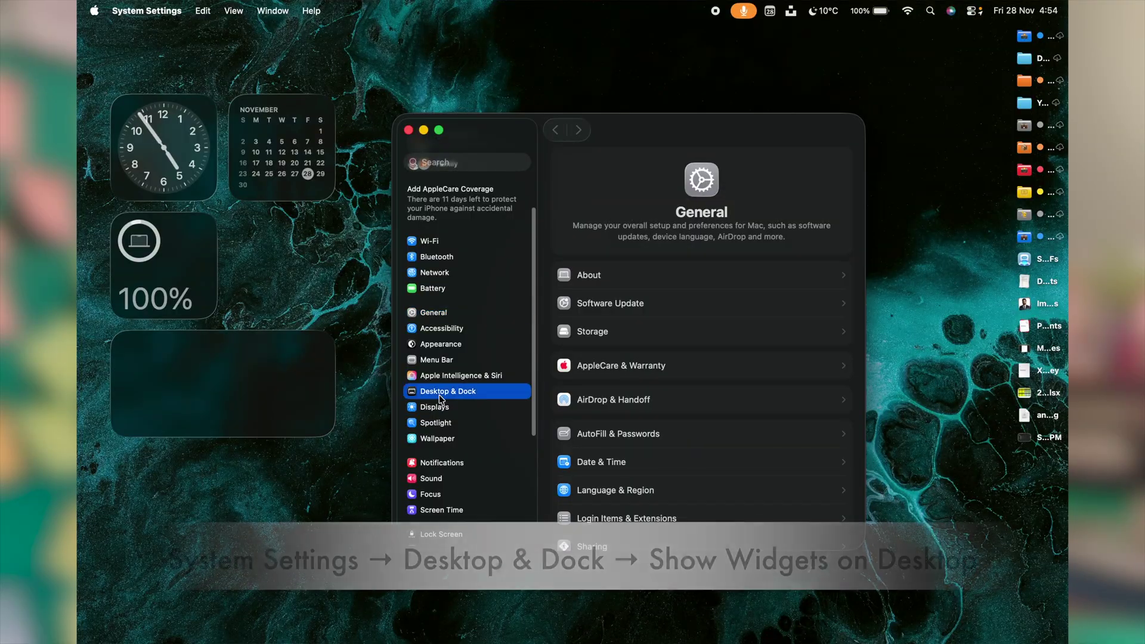
Uncheck Show Widgets On Desktop and In Stage Manager in Desktop & Dock.
scroll(647, 361, down, 10)
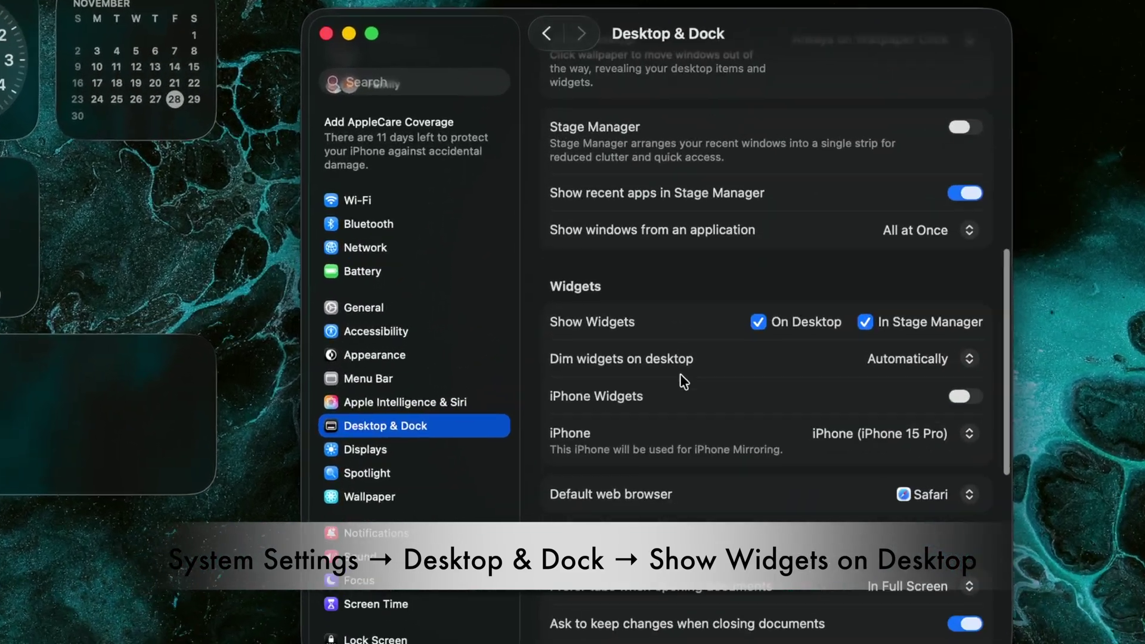
scroll(684, 382, down, 3)
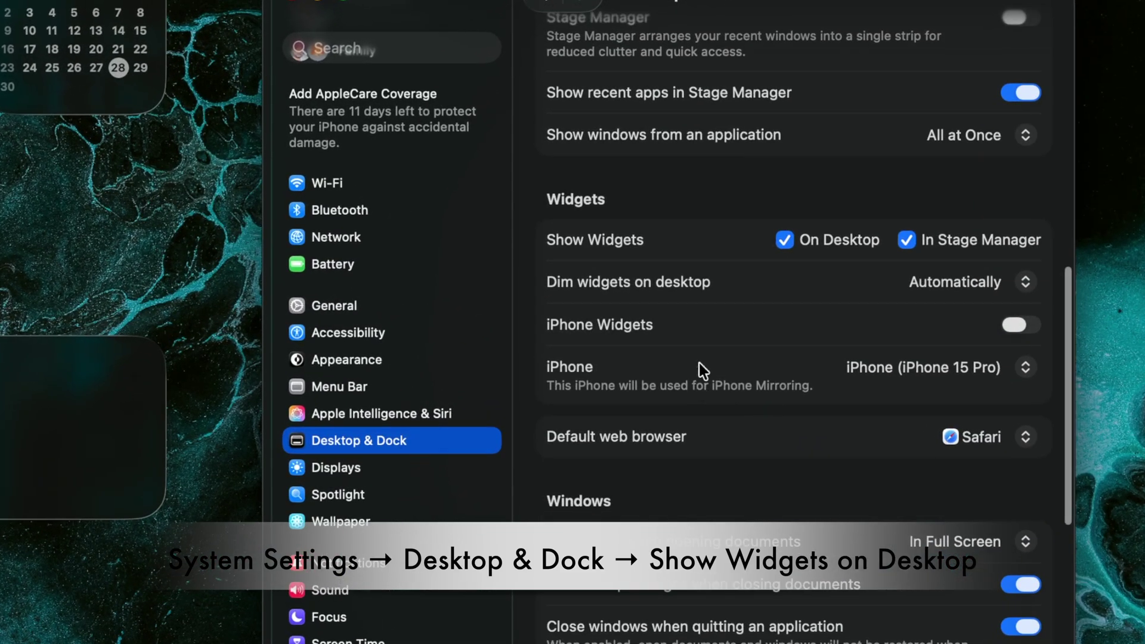
click(784, 240)
click(907, 240)
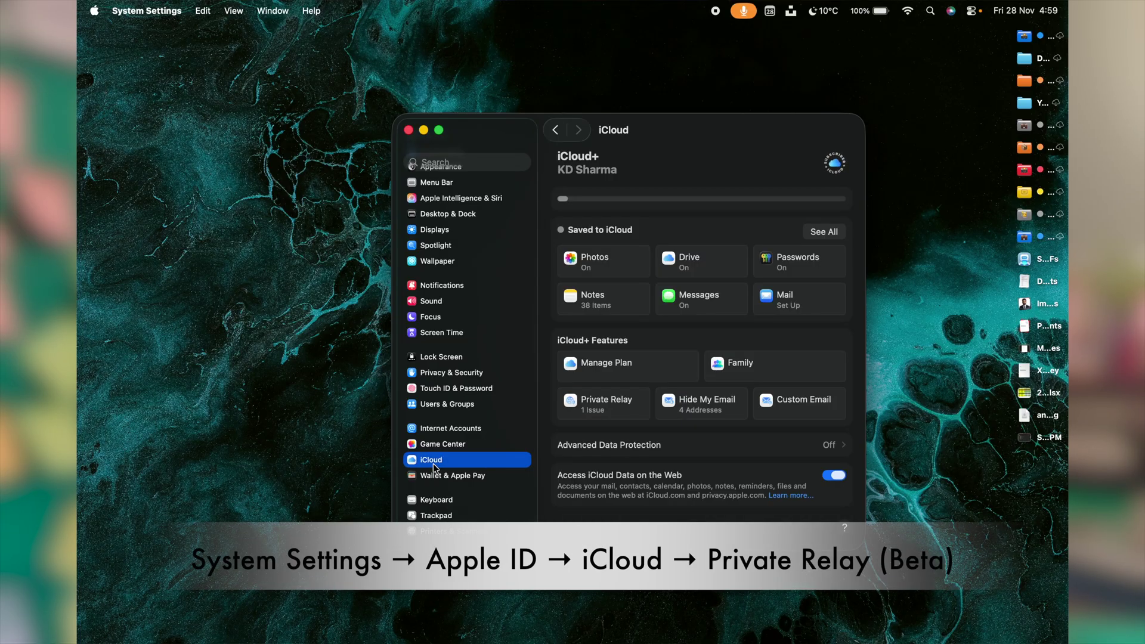
Switch off iCloud Private Relay and confirm with Turn Off Private Relay.
click(602, 406)
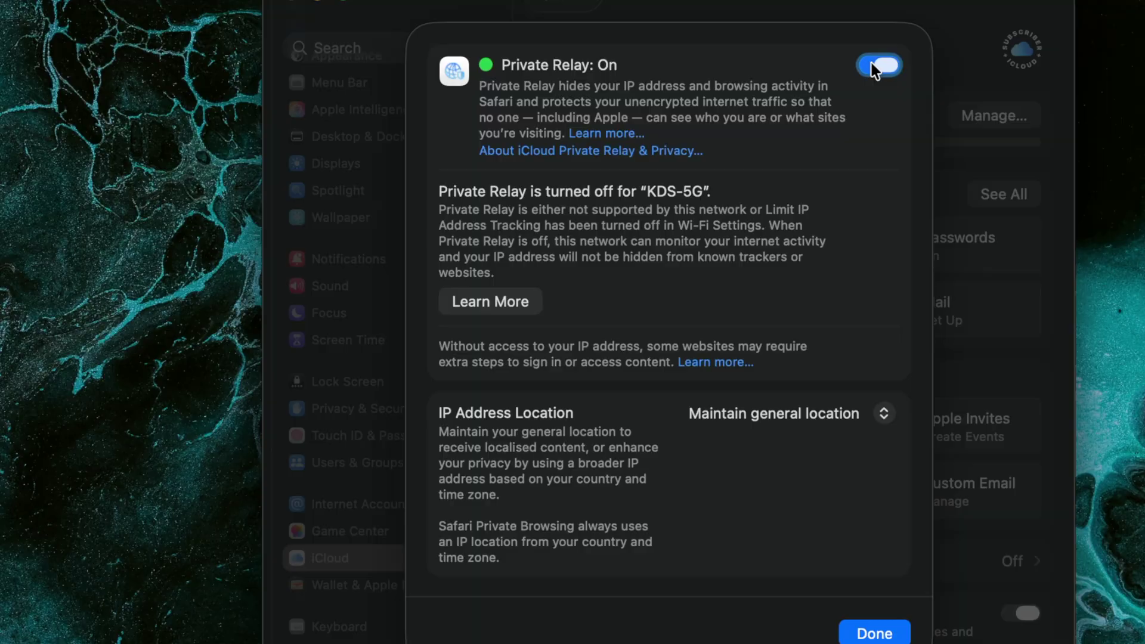
click(877, 66)
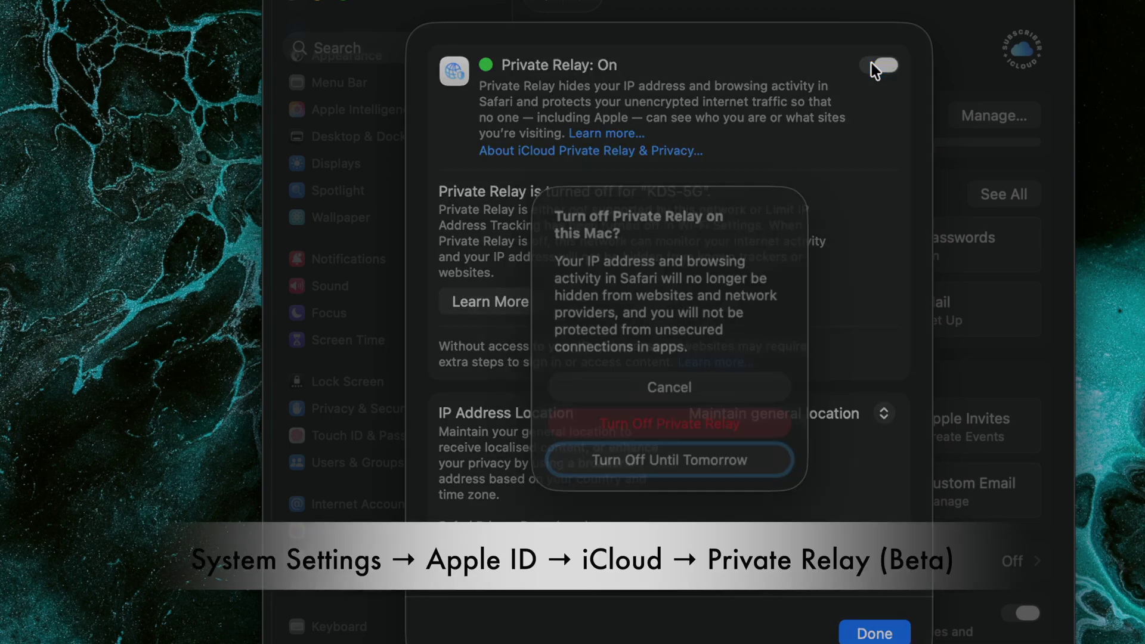
click(656, 430)
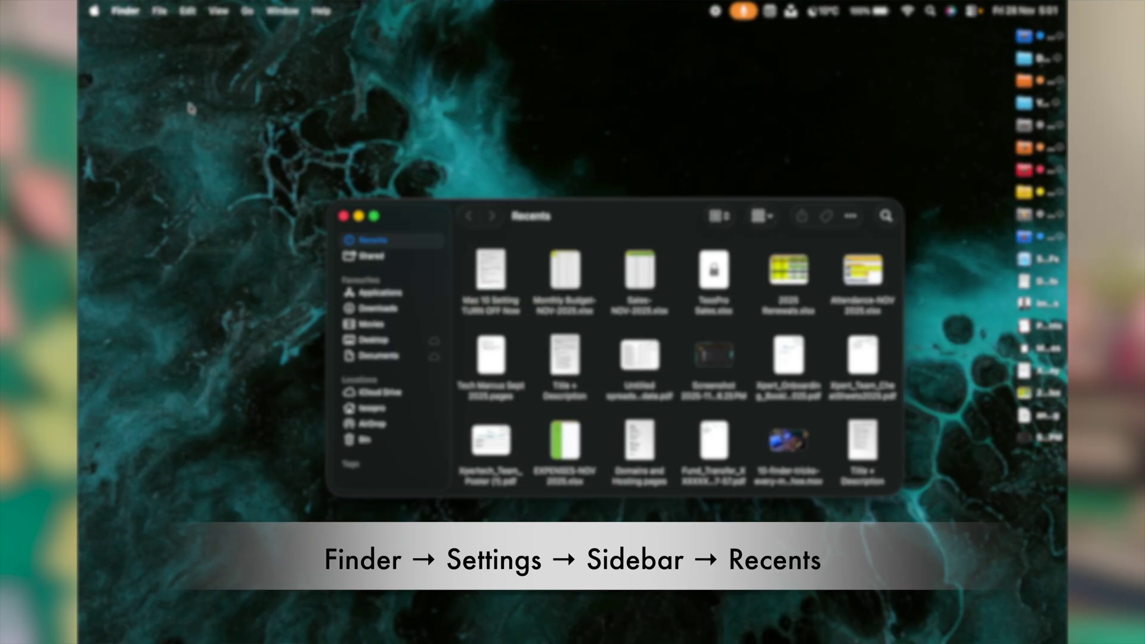
Uncheck Recents on the Sidebar tab of Finder Settings.
click(132, 11)
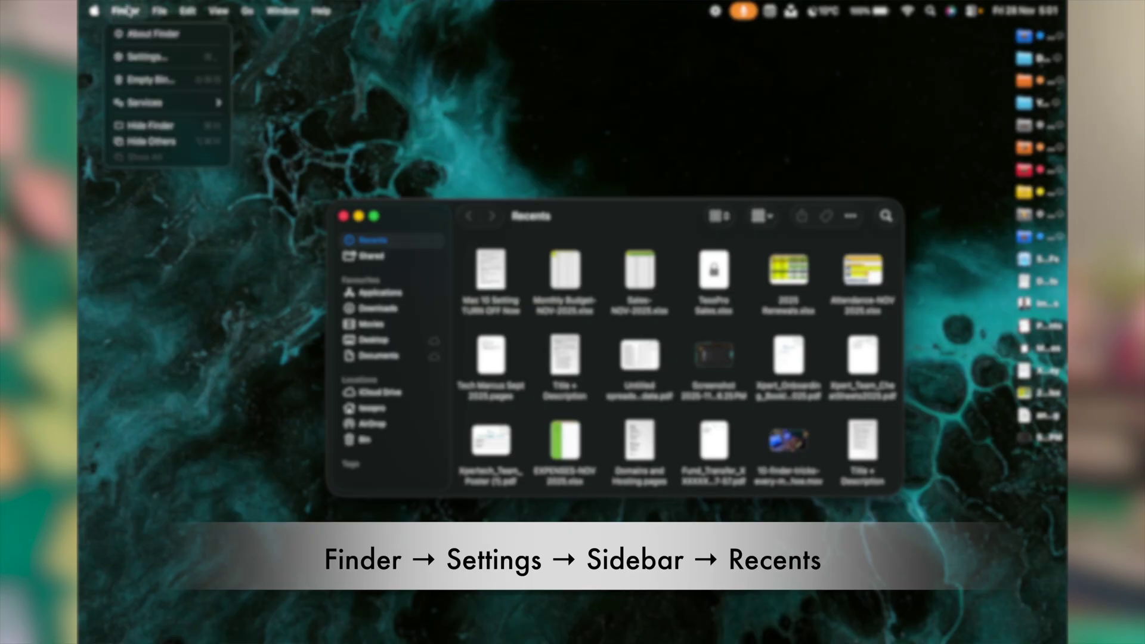
click(147, 57)
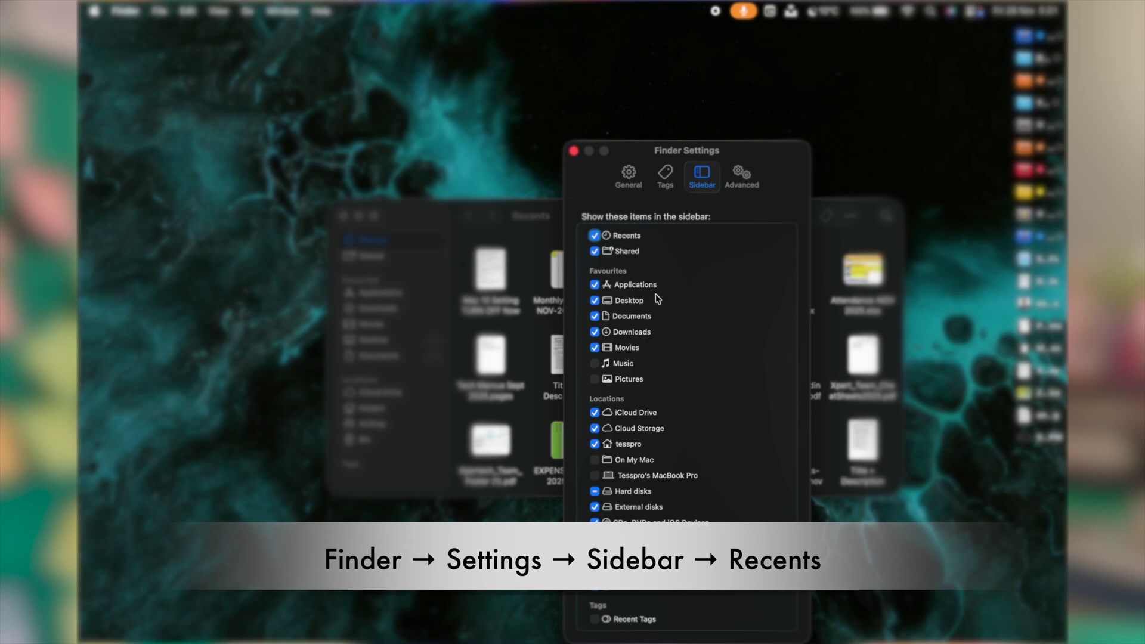
click(595, 236)
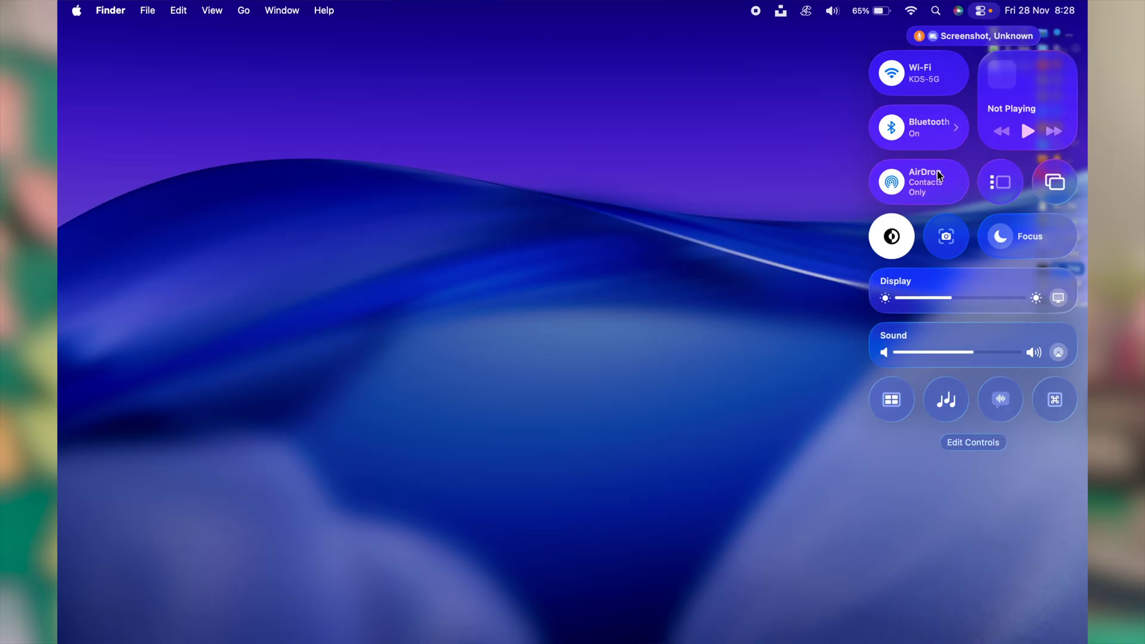
Expand Control Center's AirDrop tile to show the Contacts Only and Everyone options.
click(951, 184)
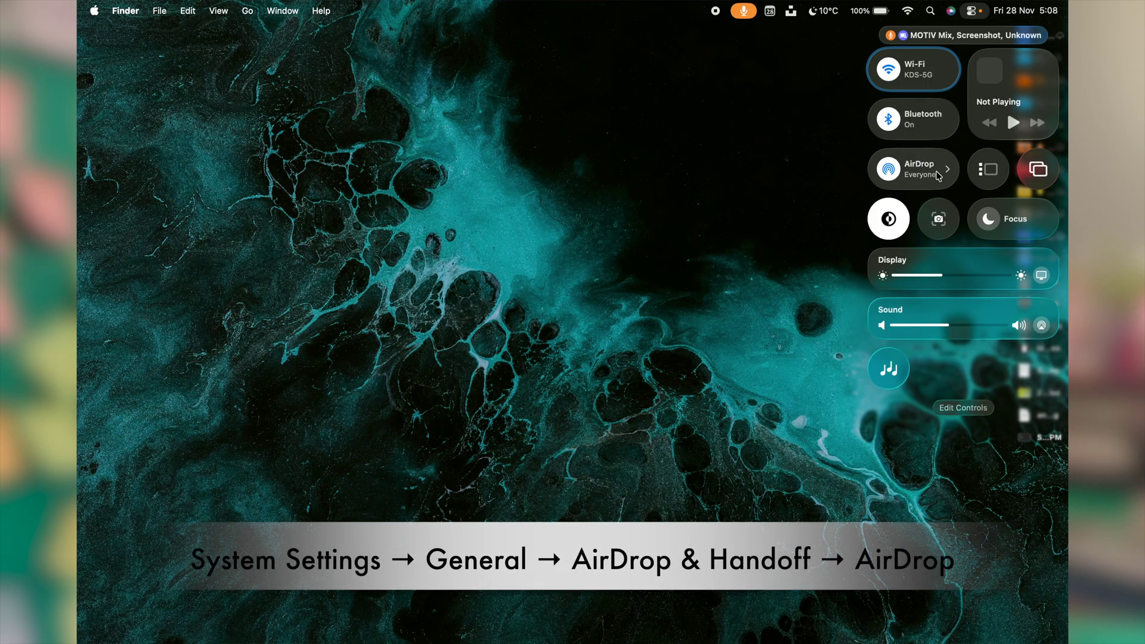
click(938, 174)
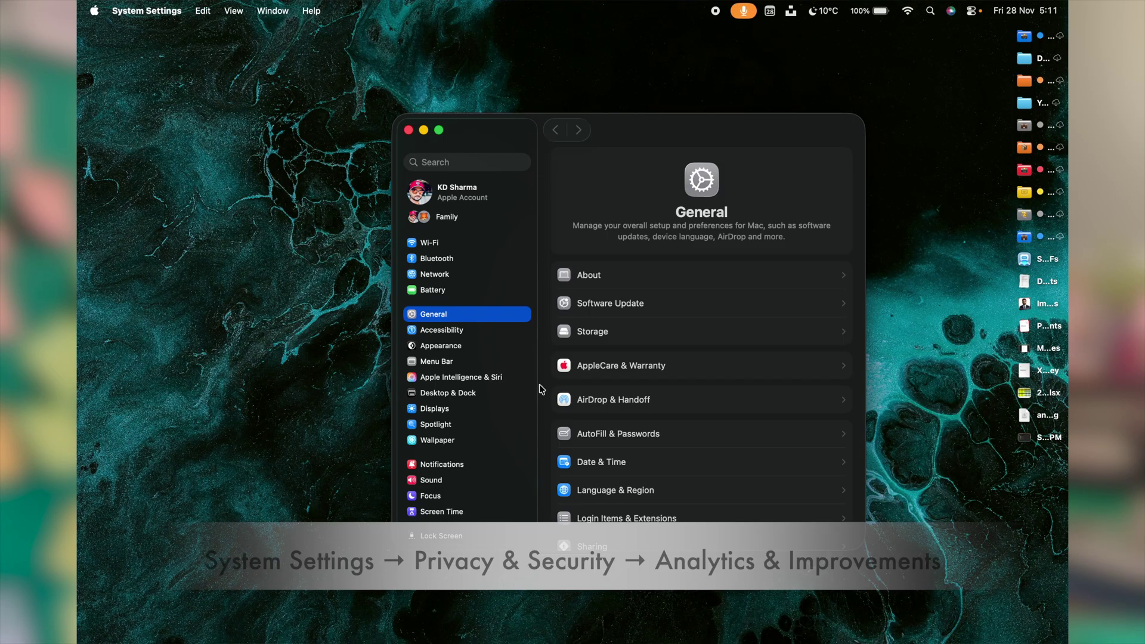
Switch off Share Mac Analytics under Privacy & Security > Analytics & Improvements.
scroll(419, 469, down, 10)
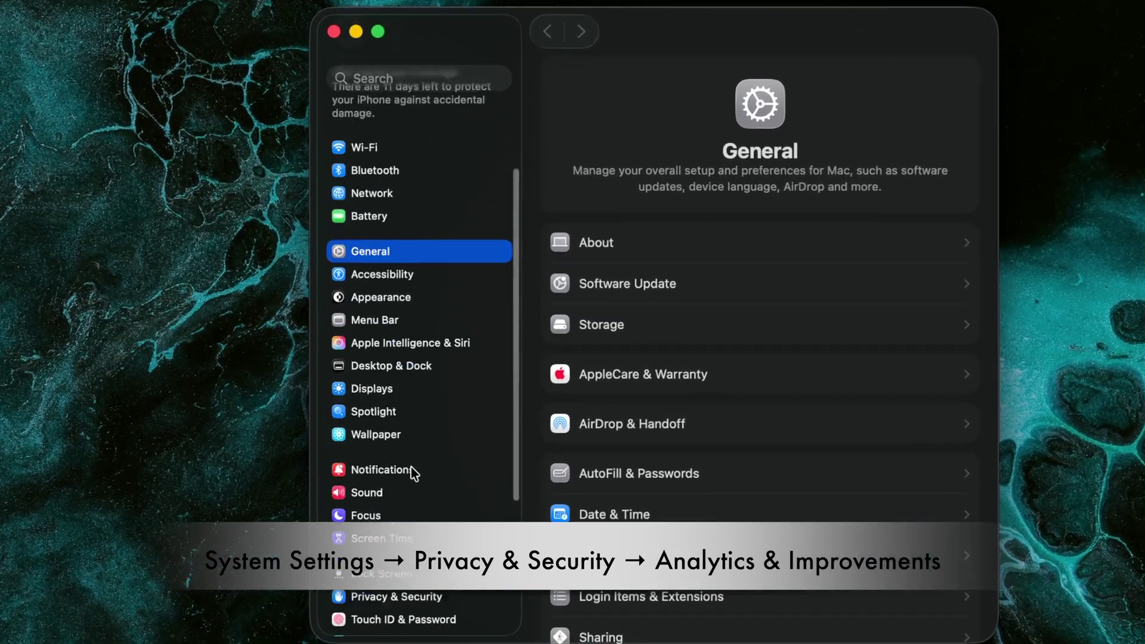
click(389, 387)
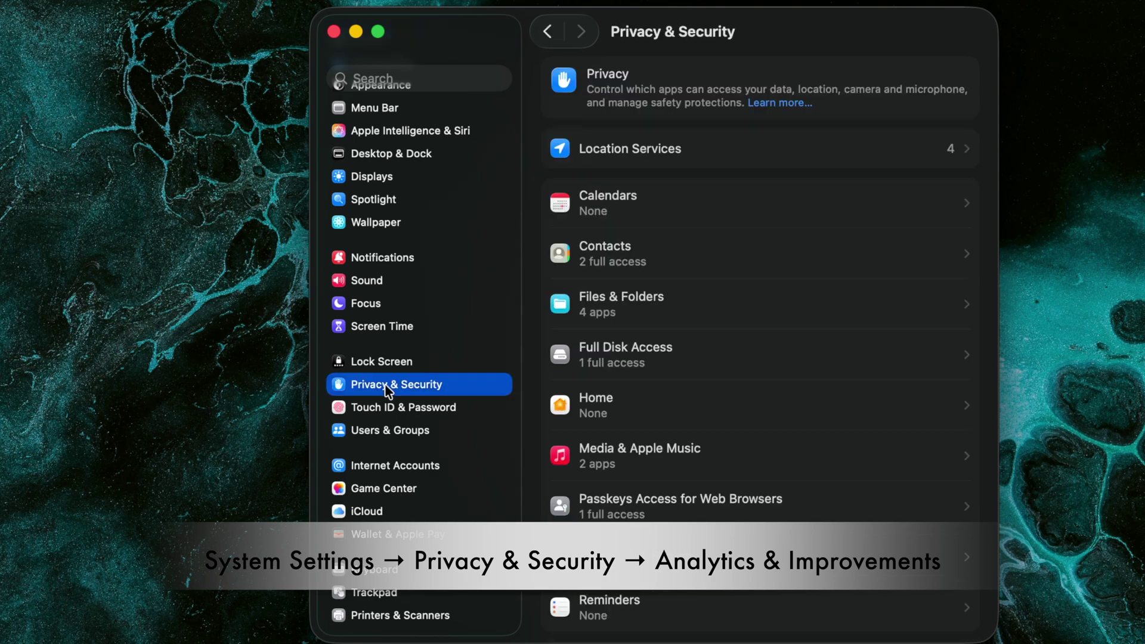
scroll(728, 450, down, 15)
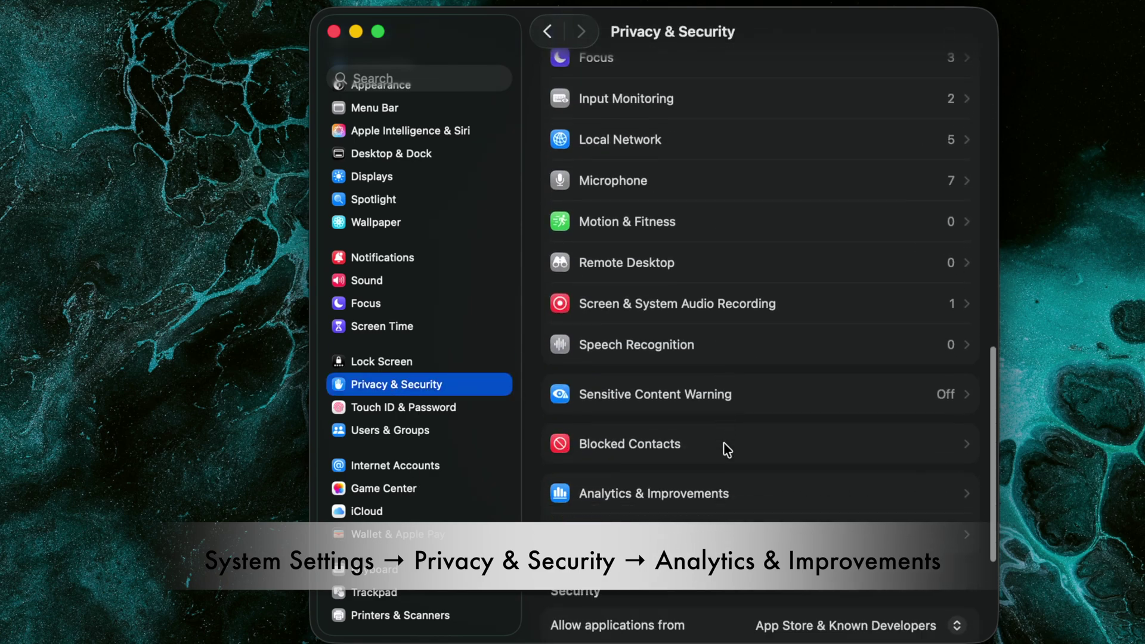
scroll(726, 450, down, 5)
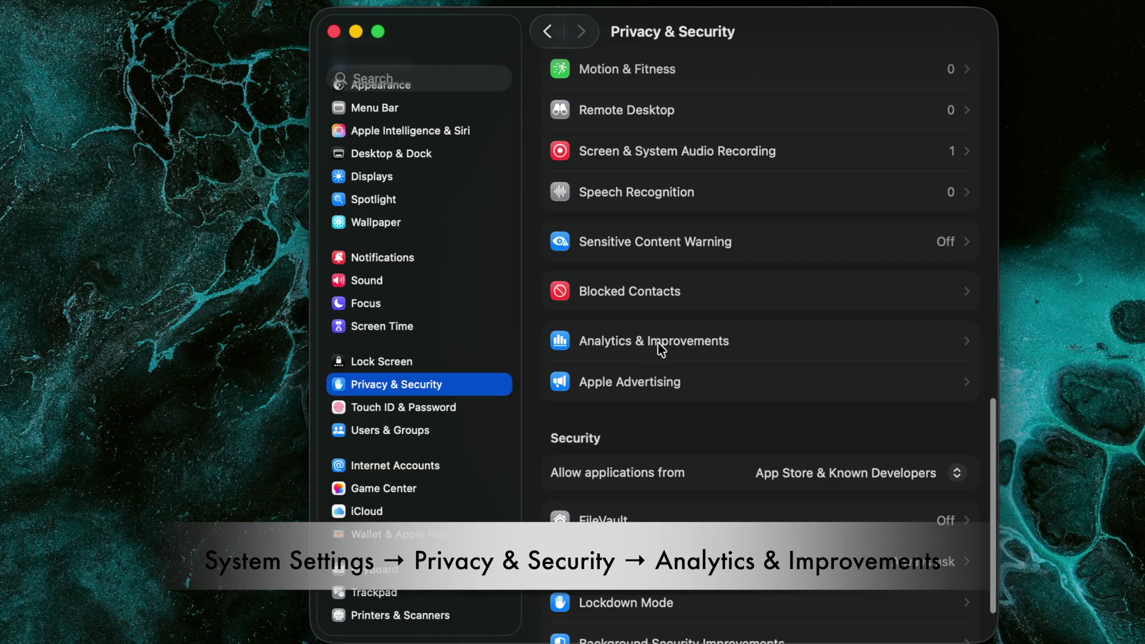
click(769, 345)
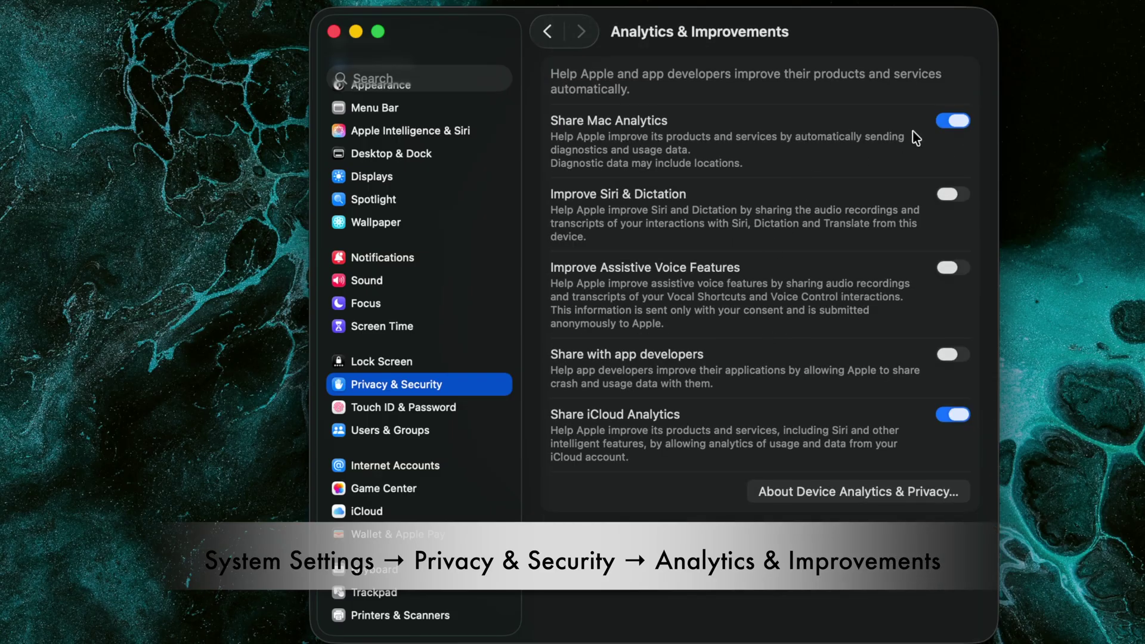
click(946, 128)
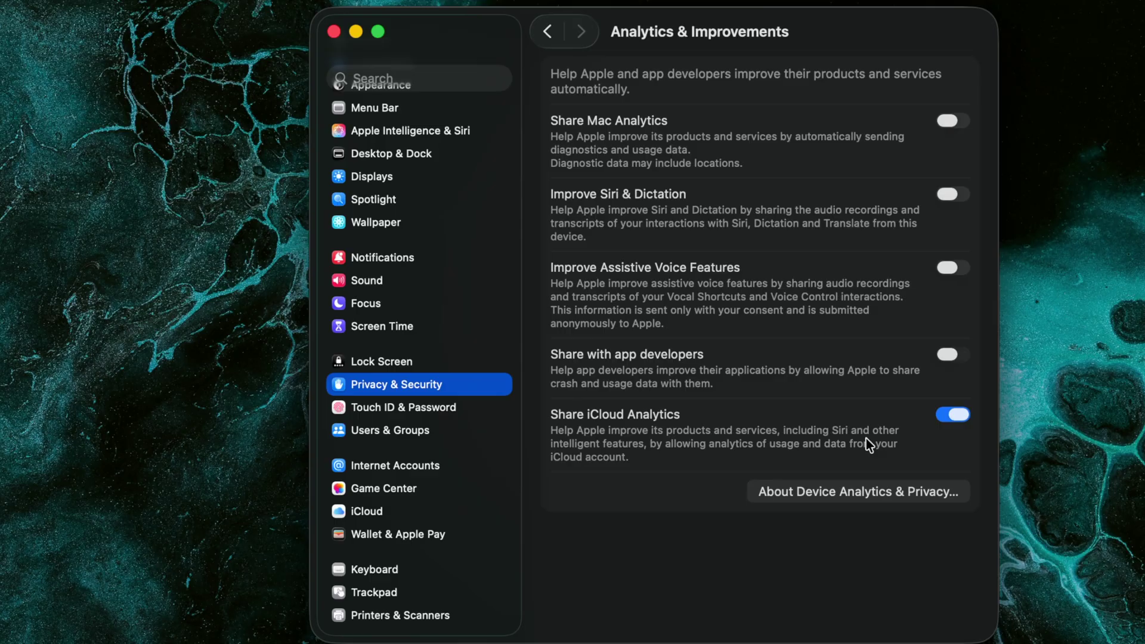